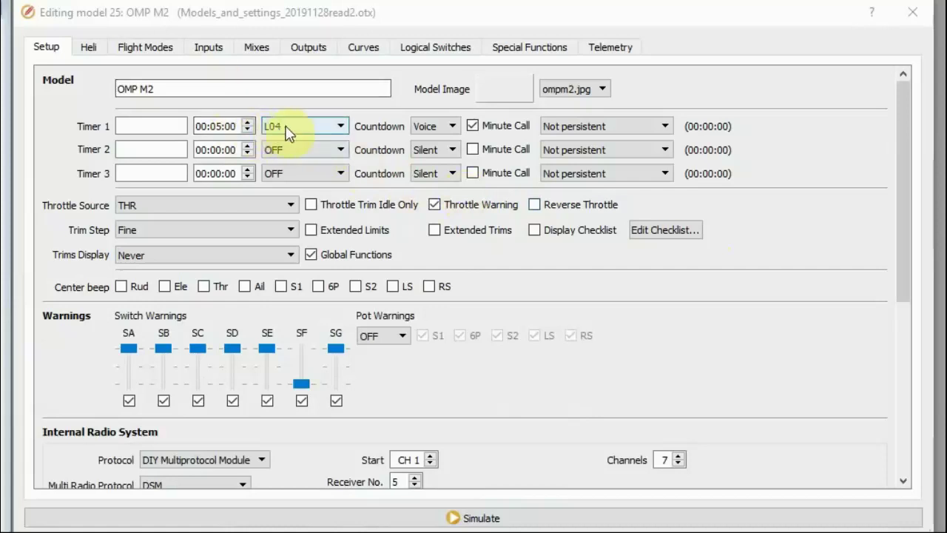
{"action": "left_click", "coordinate": [450, 49]}
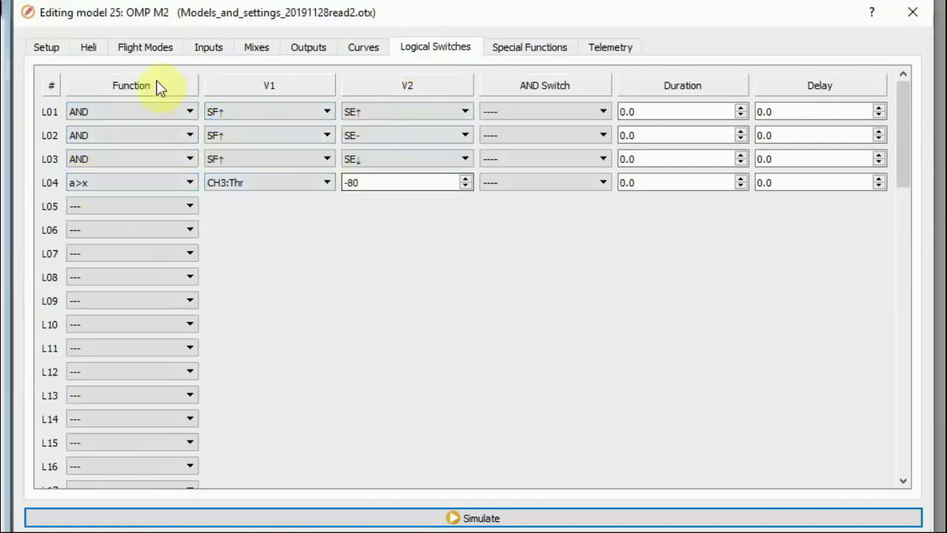
{"action": "left_click", "coordinate": [46, 49]}
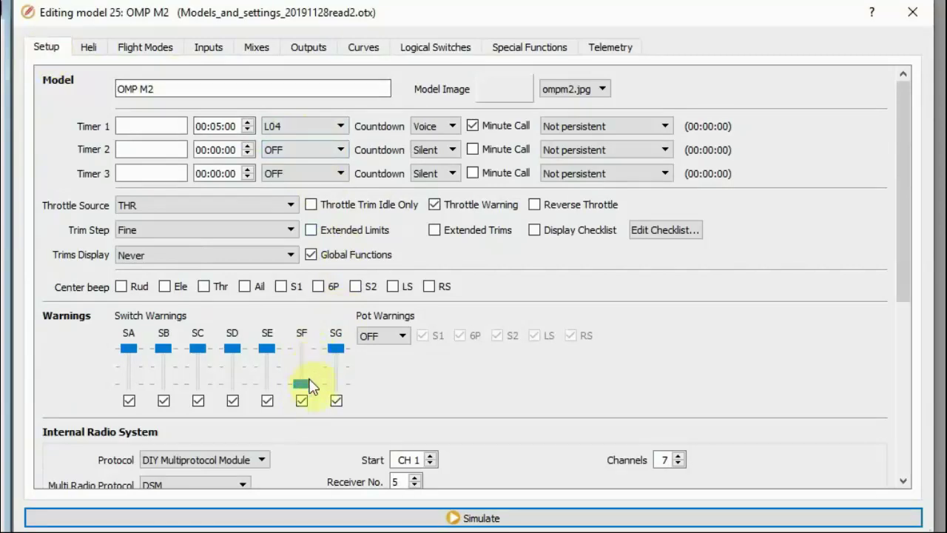
{"action": "scroll", "coordinate": [311, 379], "scroll_direction": "down", "scroll_amount": 3}
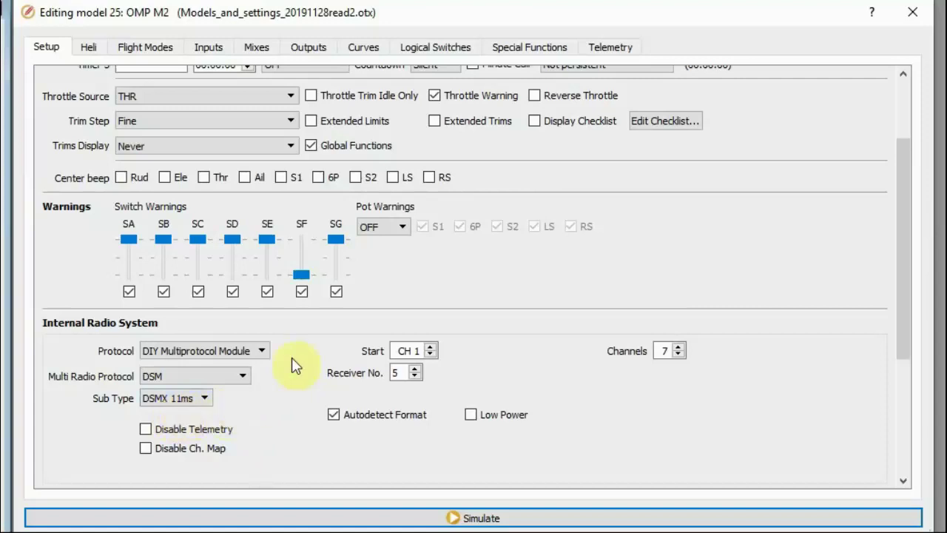
Step: Check the Heli swash settings, step through flight modes 1–3, then view logical switches L01–L03
{"action": "left_click", "coordinate": [89, 48]}
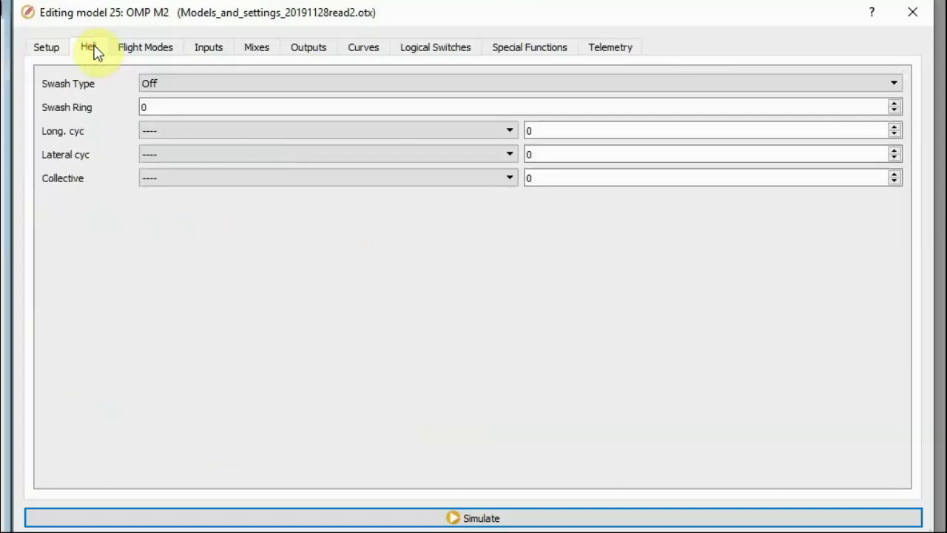
{"action": "left_click", "coordinate": [161, 58]}
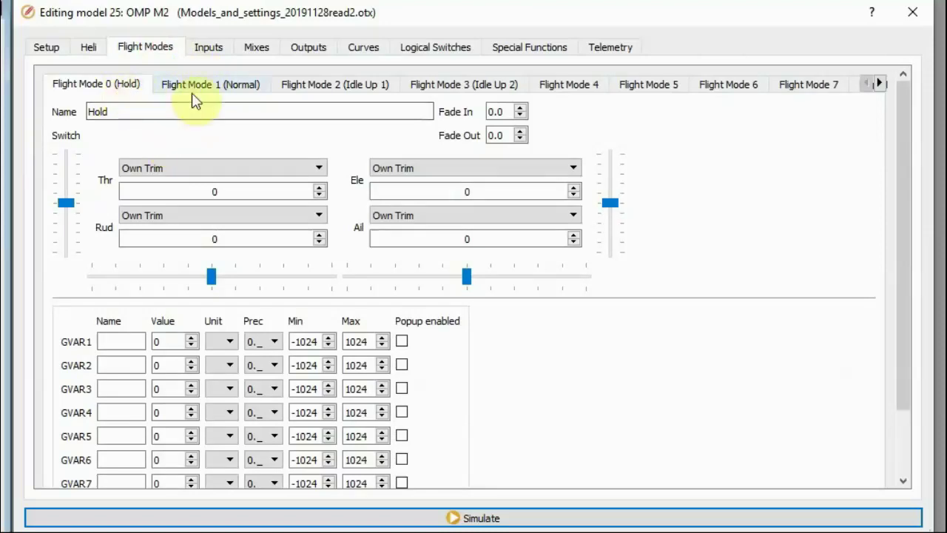
{"action": "left_click", "coordinate": [251, 87]}
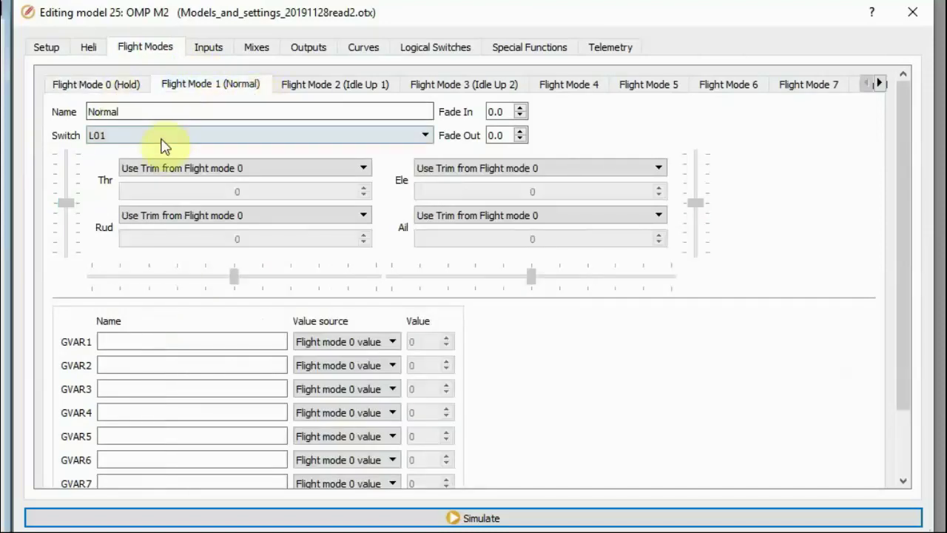
{"action": "left_click", "coordinate": [323, 85]}
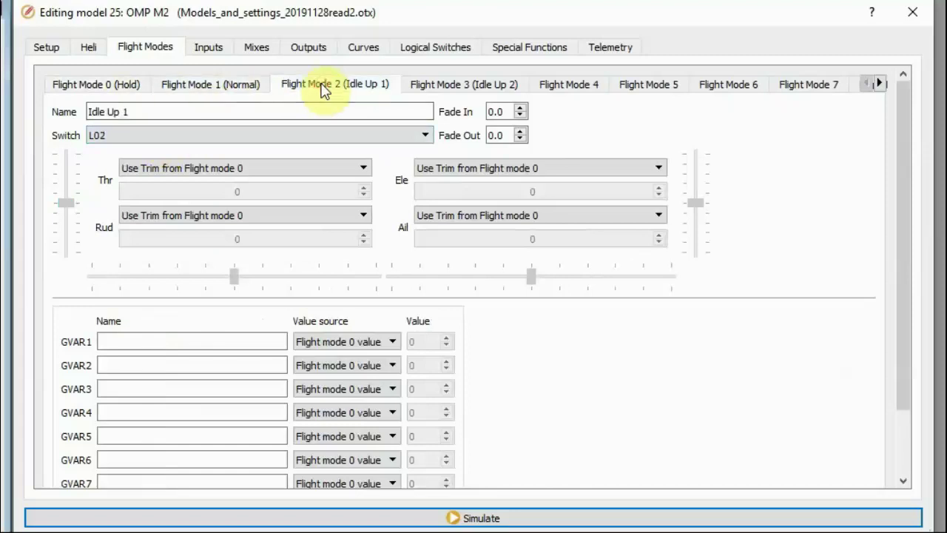
{"action": "left_click", "coordinate": [437, 86]}
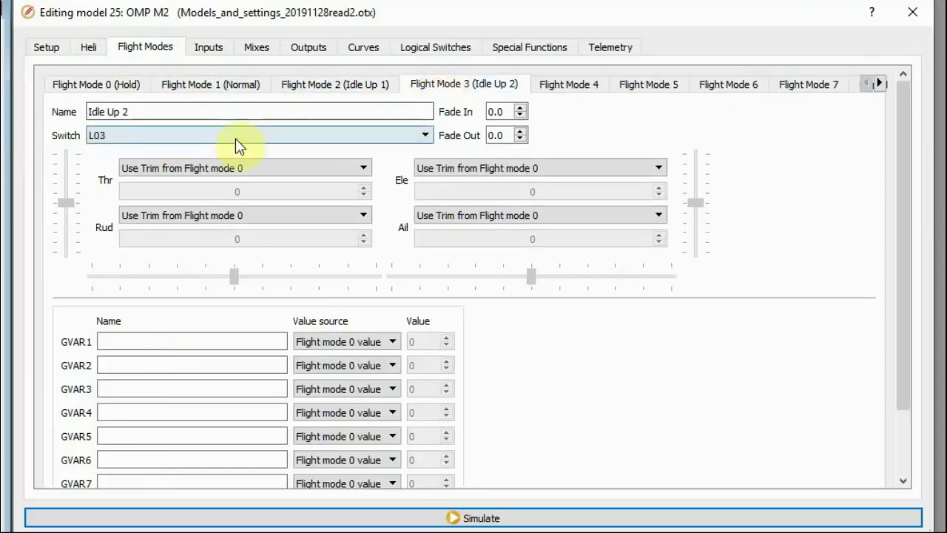
{"action": "left_click", "coordinate": [414, 49]}
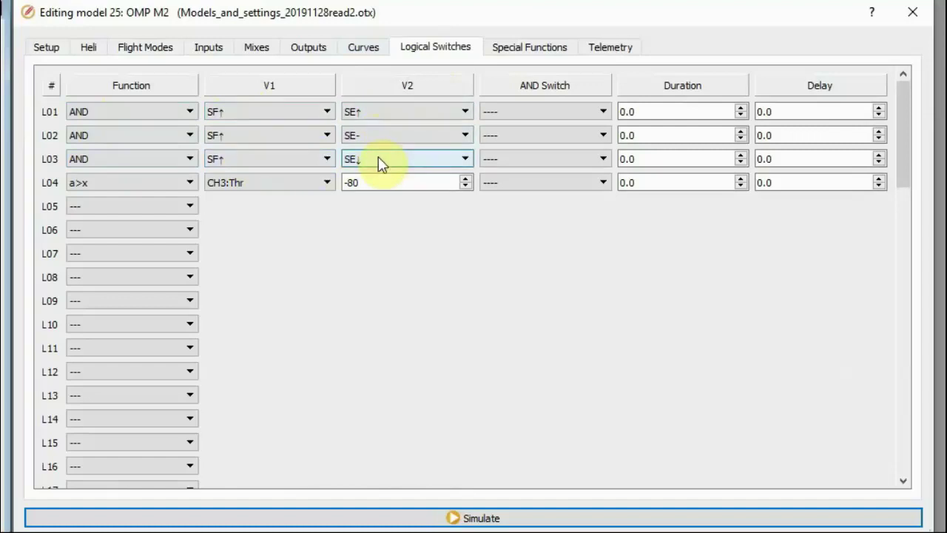
Step: Review input lines I1–I6 and open an I3 throttle line for editing
{"action": "left_click", "coordinate": [170, 49]}
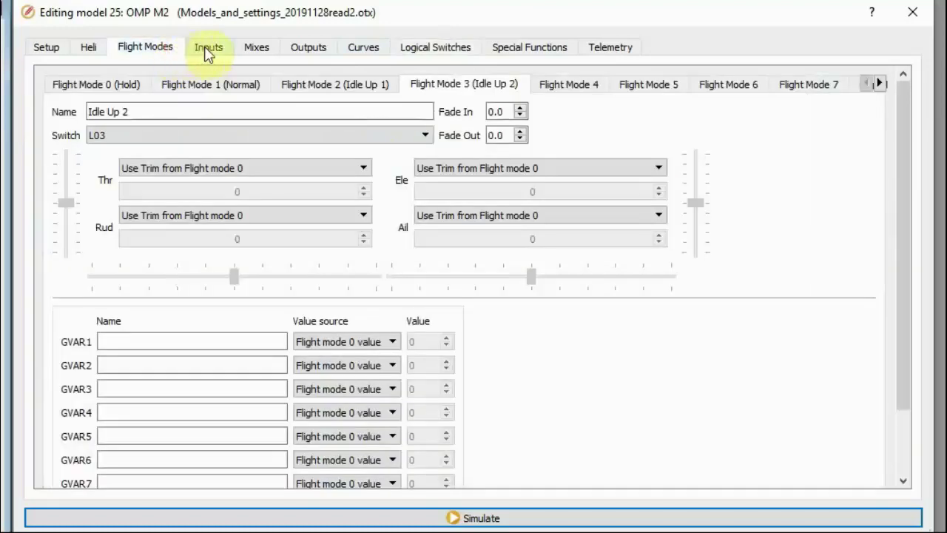
{"action": "left_click", "coordinate": [207, 49]}
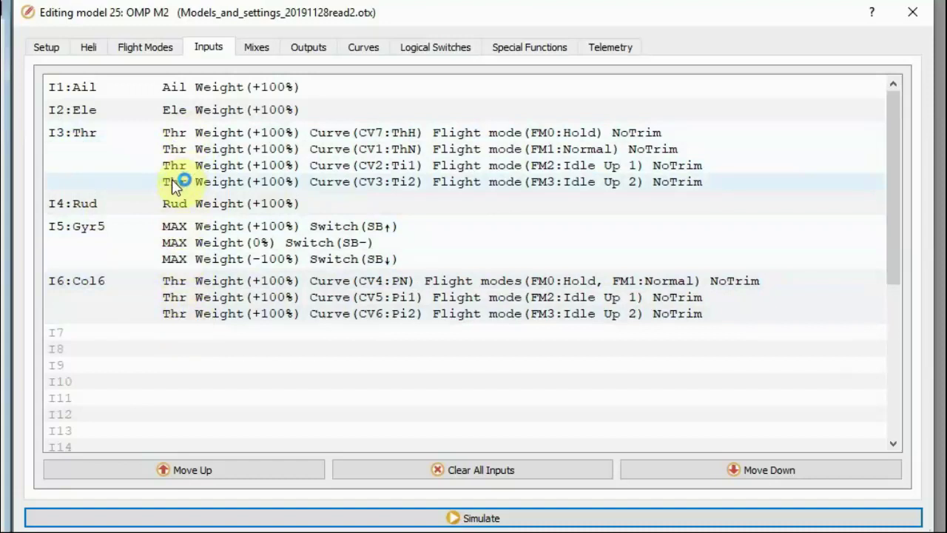
{"action": "double_click", "coordinate": [148, 156]}
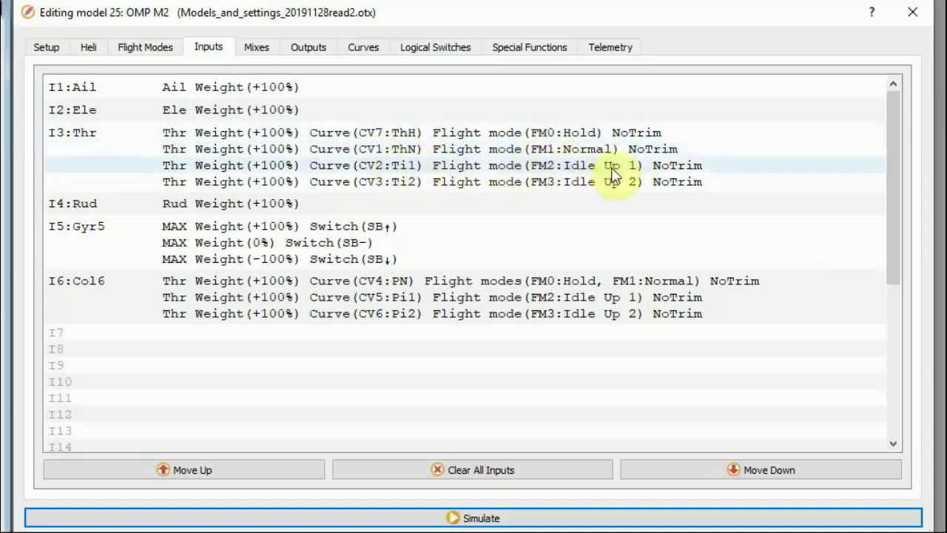
Step: Confirm the Idle Up 1 throttle line keeps curve CV2:Ti1 and close the line editor
{"action": "double_click", "coordinate": [583, 169]}
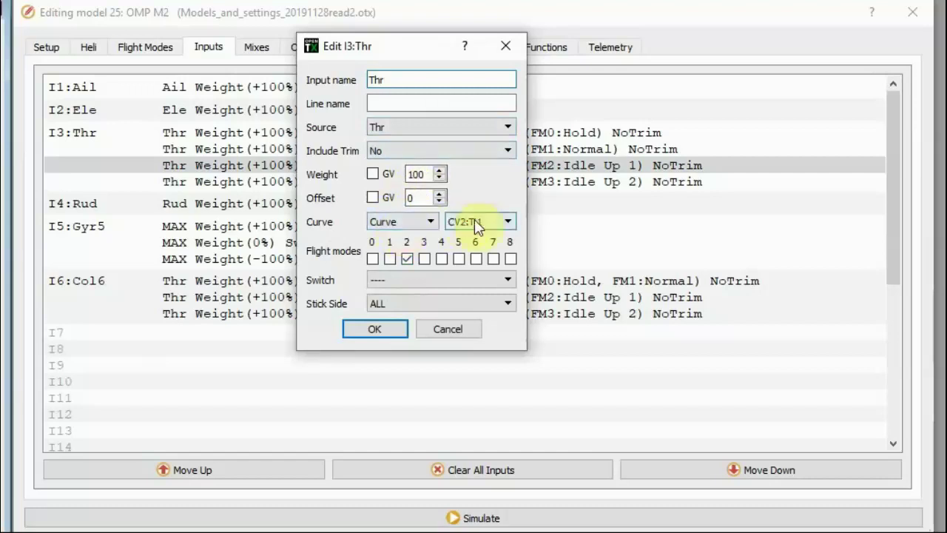
{"action": "left_click", "coordinate": [495, 222]}
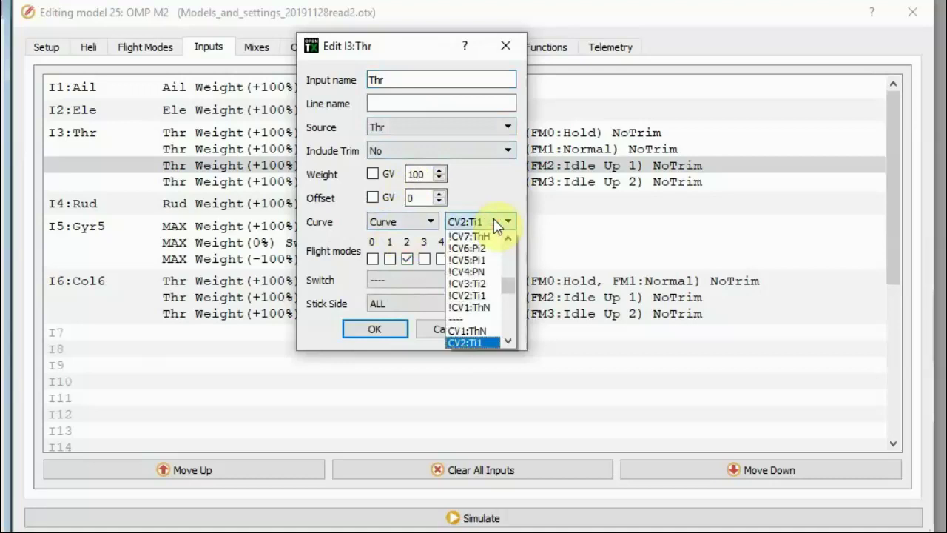
{"action": "left_click", "coordinate": [486, 342]}
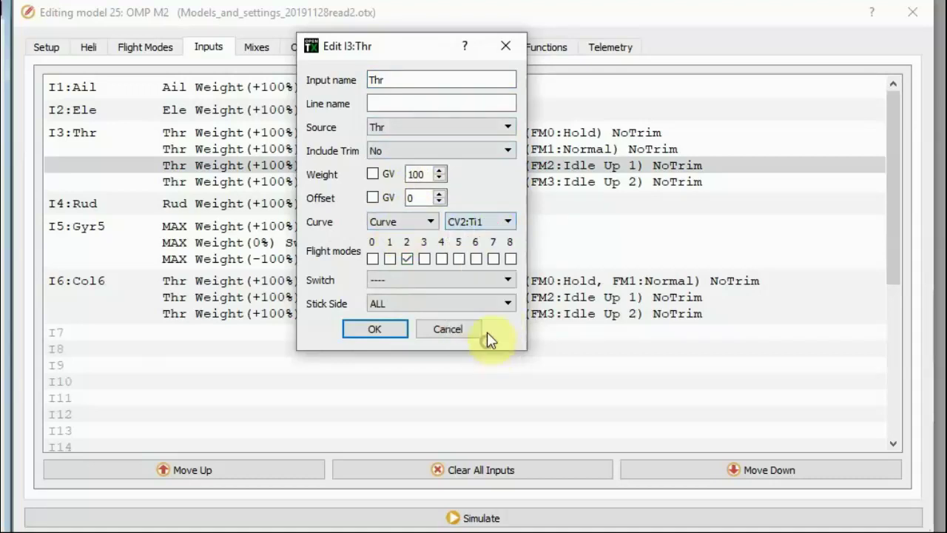
{"action": "left_click", "coordinate": [374, 331]}
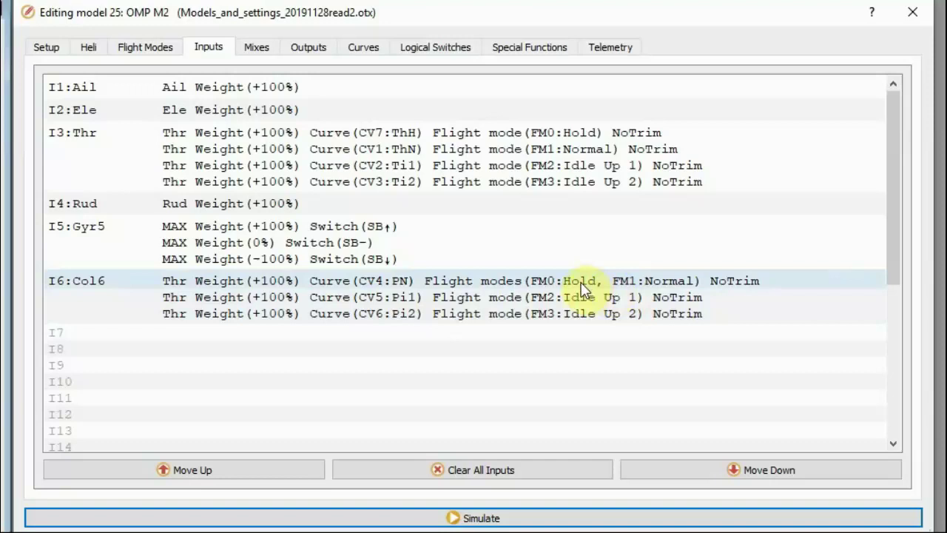
Step: Step through curves 1–4: ThN, Ti1, Ti2 and PN
{"action": "left_click", "coordinate": [370, 47]}
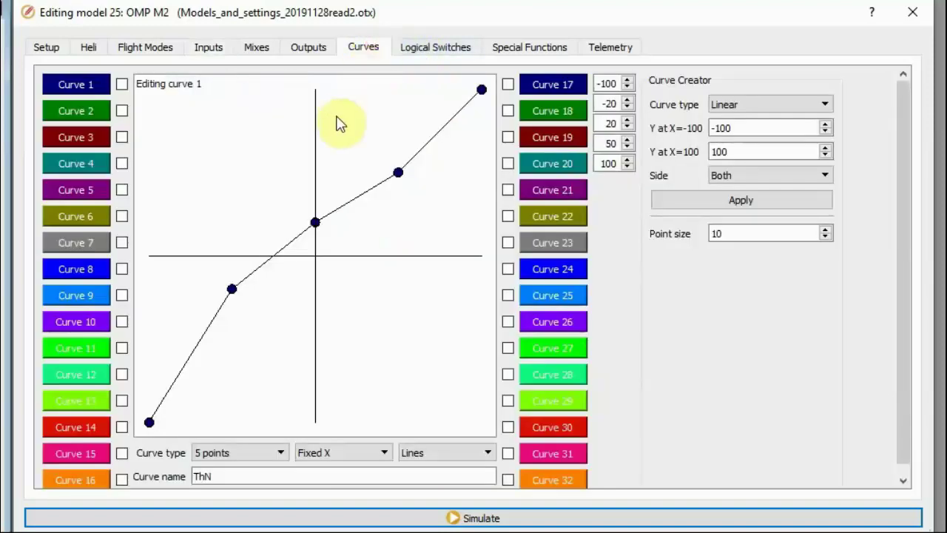
{"action": "left_click", "coordinate": [72, 87]}
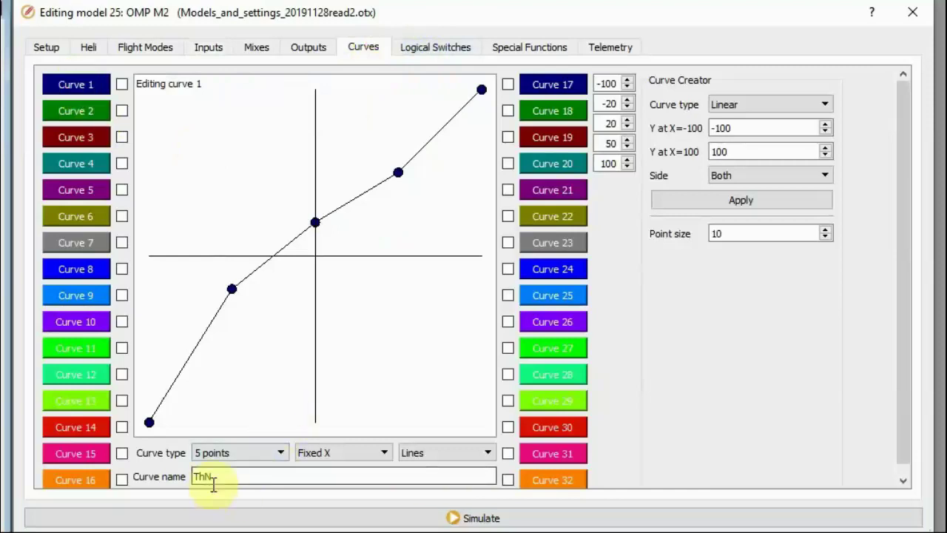
{"action": "left_click", "coordinate": [68, 112]}
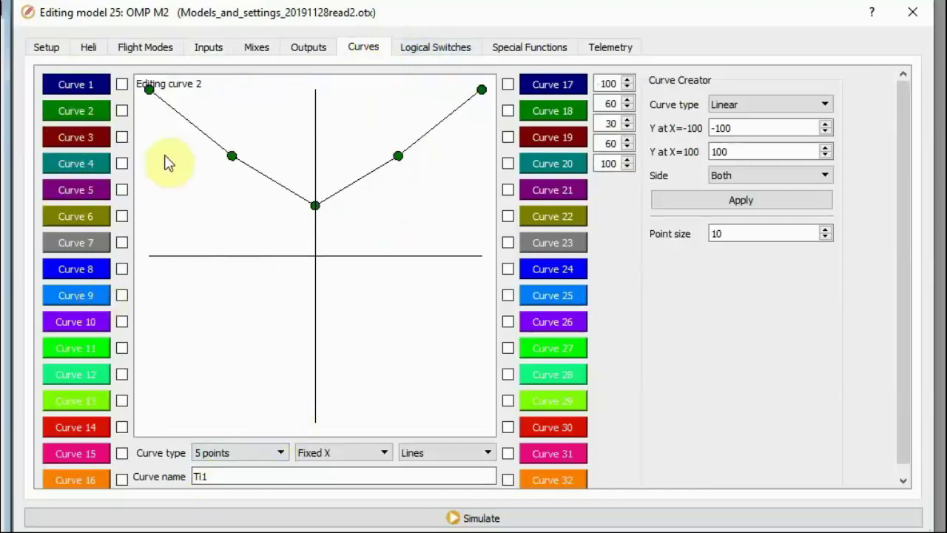
{"action": "left_click", "coordinate": [58, 137]}
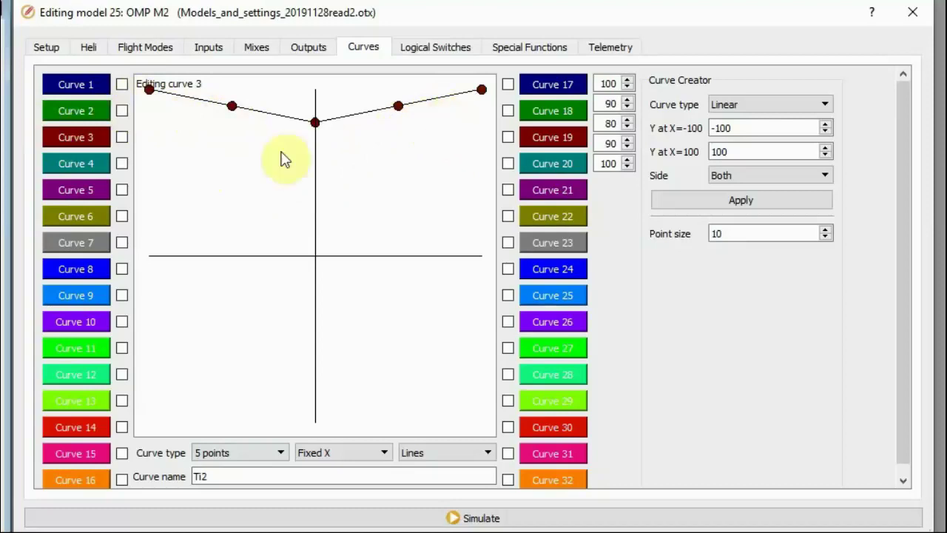
{"action": "left_click", "coordinate": [72, 165]}
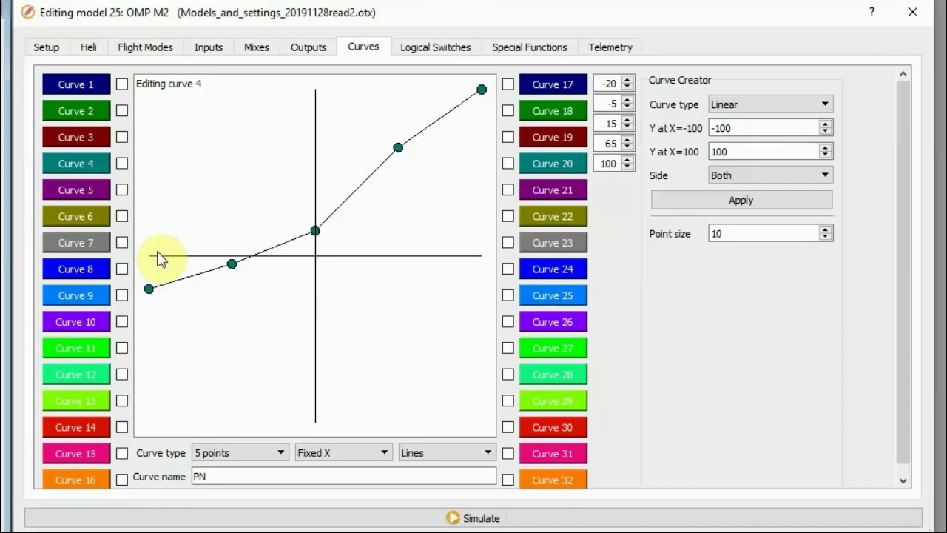
Step: Compare pitch curves 5 (Pi1) and 6 (Pi2), glancing at curve 7 ThH
{"action": "left_click", "coordinate": [87, 194]}
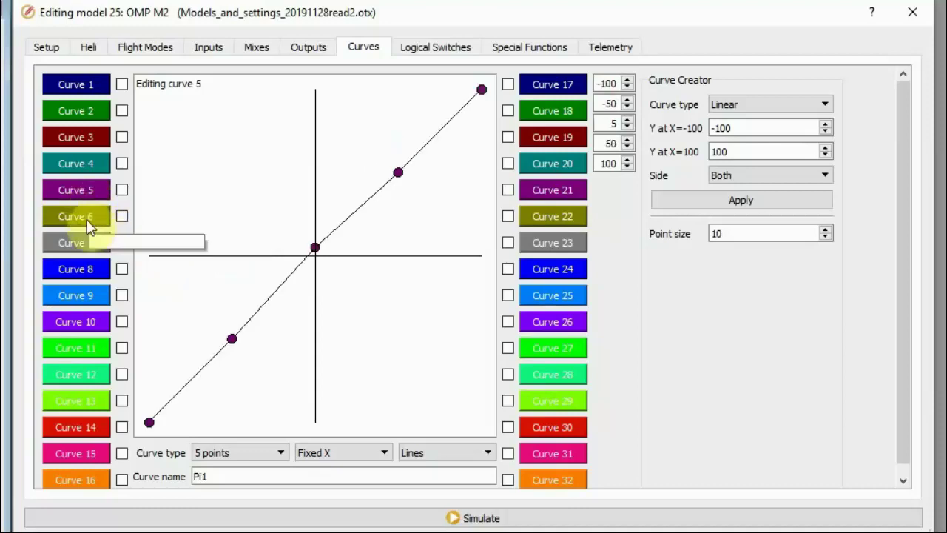
{"action": "left_click", "coordinate": [85, 218]}
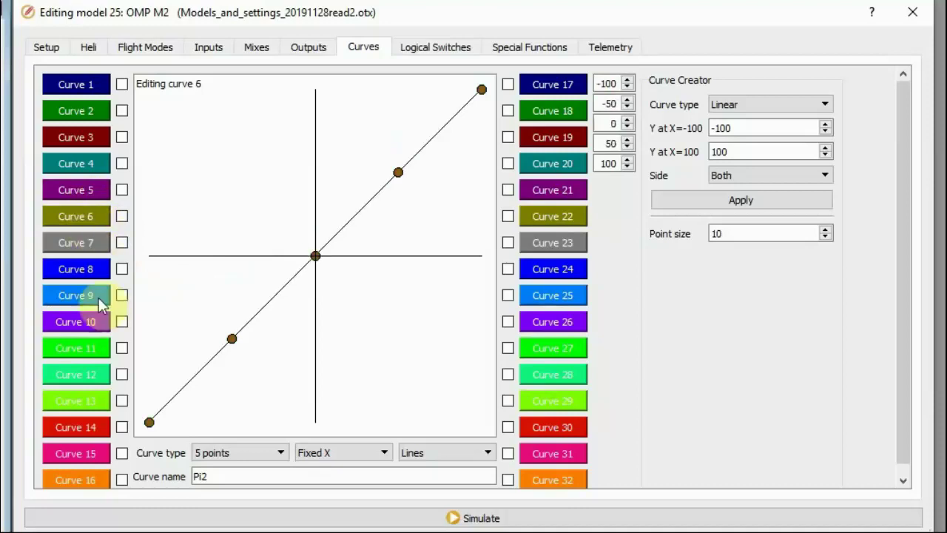
{"action": "left_click", "coordinate": [78, 194]}
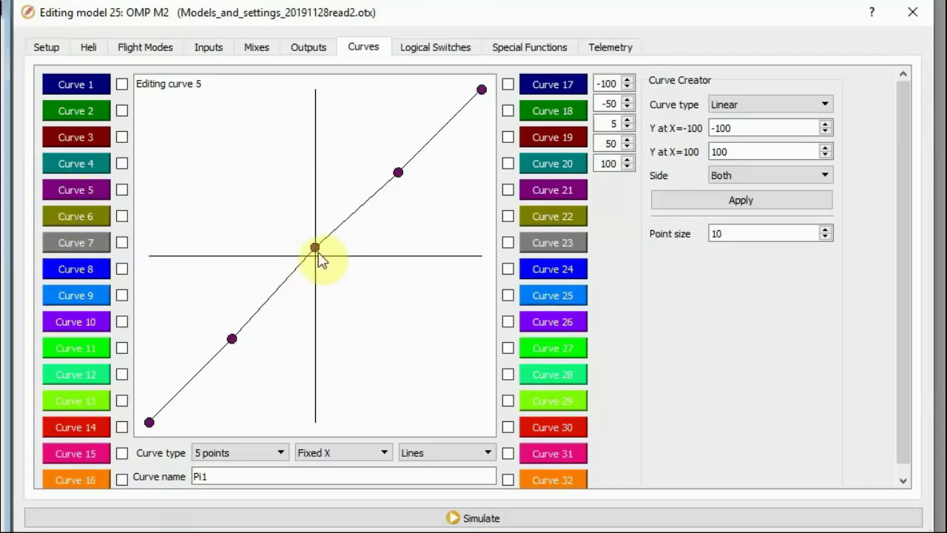
{"action": "left_click", "coordinate": [71, 211]}
{"action": "left_click", "coordinate": [76, 193]}
{"action": "left_click", "coordinate": [85, 247]}
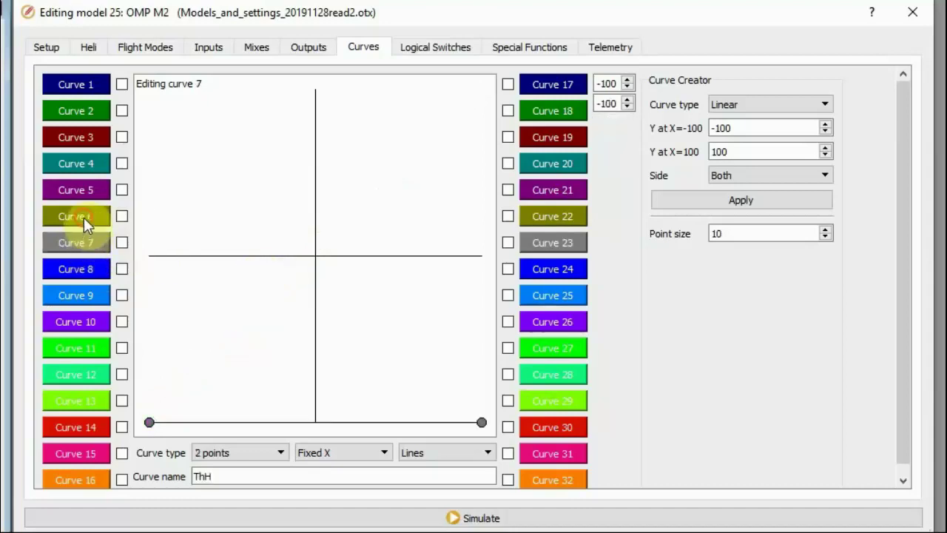
{"action": "left_click", "coordinate": [84, 218]}
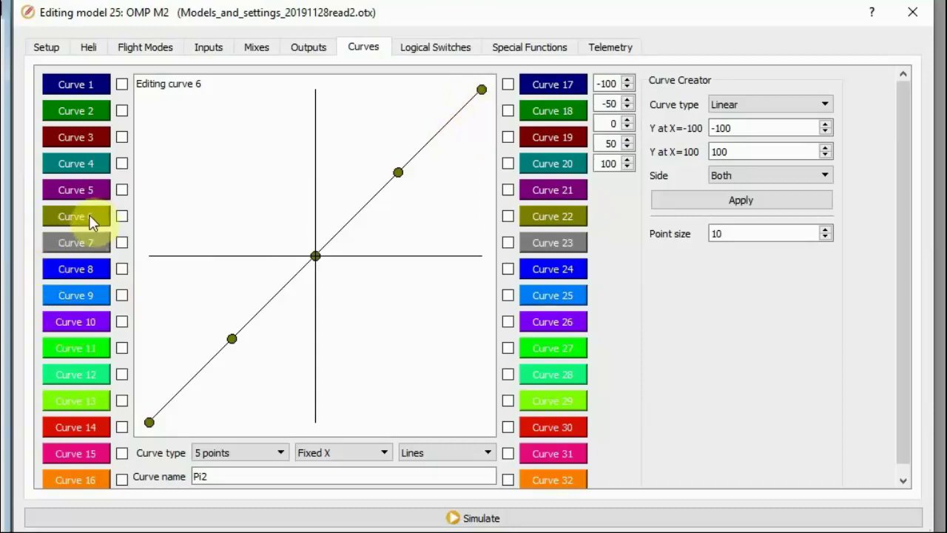
Step: Raise curve 5's centre point from 0 to 5, then display curve 7 ThH
{"action": "left_click", "coordinate": [83, 193]}
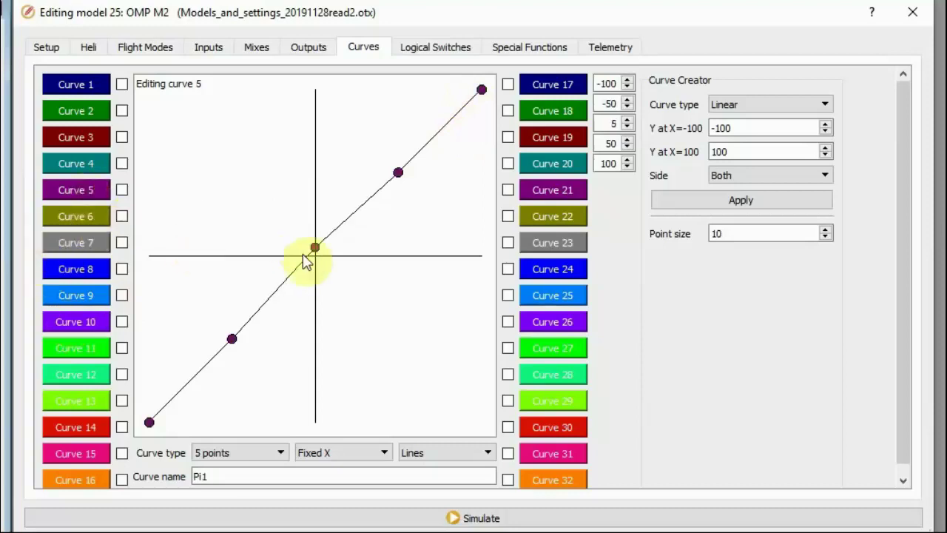
{"action": "left_click_drag", "start_coordinate": [315, 255], "coordinate": [315, 247]}
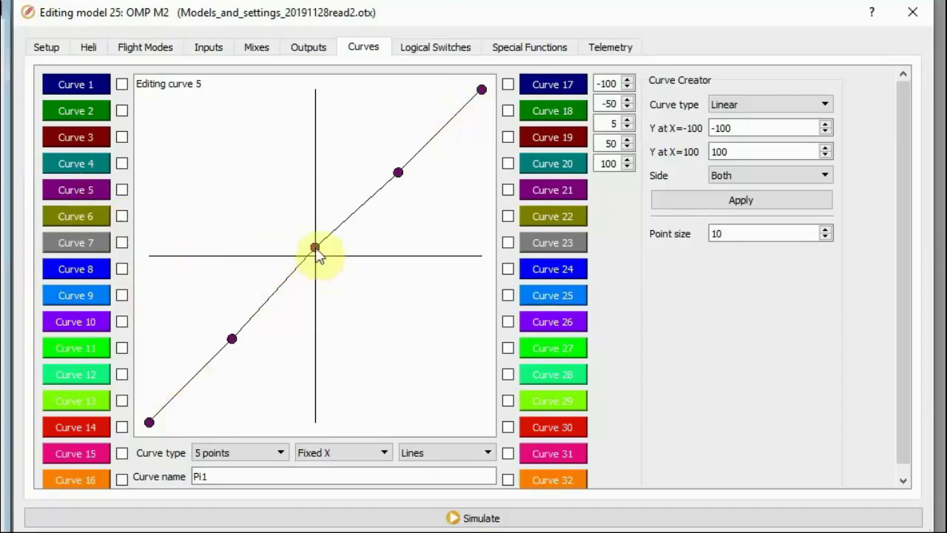
{"action": "left_click", "coordinate": [79, 242]}
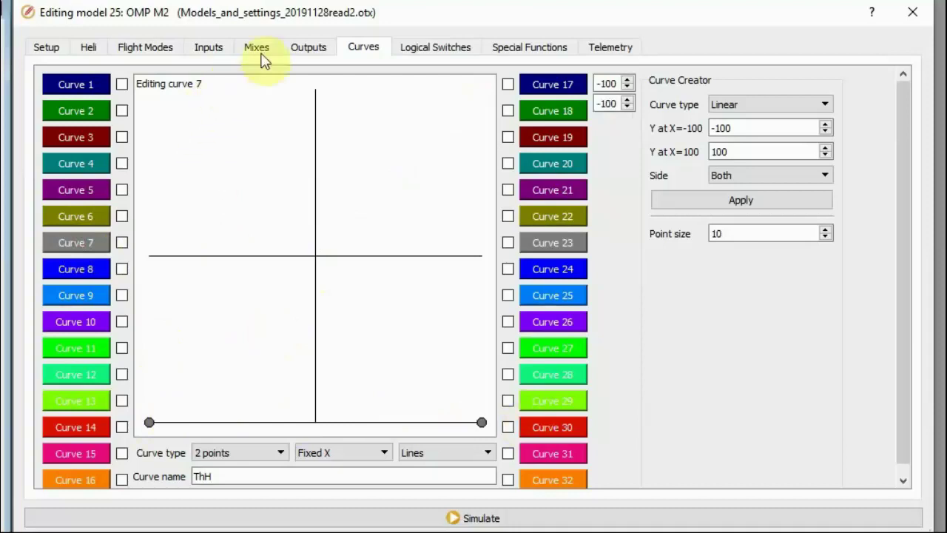
Step: Return to input lines I1–I6, including throttle curves, gyro rates and collective curves
{"action": "left_click", "coordinate": [208, 46]}
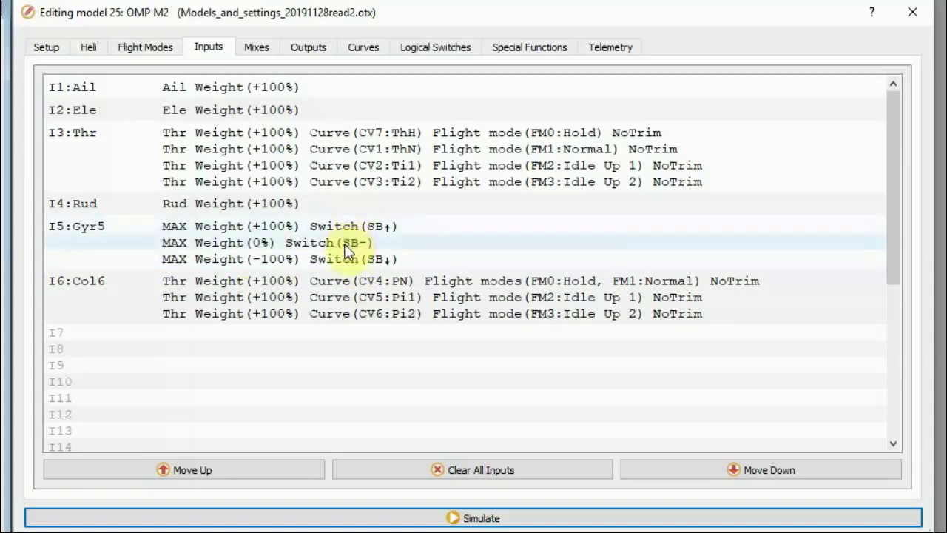
Step: Show the CH1–CH6 mixes and select the CH6 Pitch line and the 80/90/100% rudder lines
{"action": "left_click", "coordinate": [258, 53]}
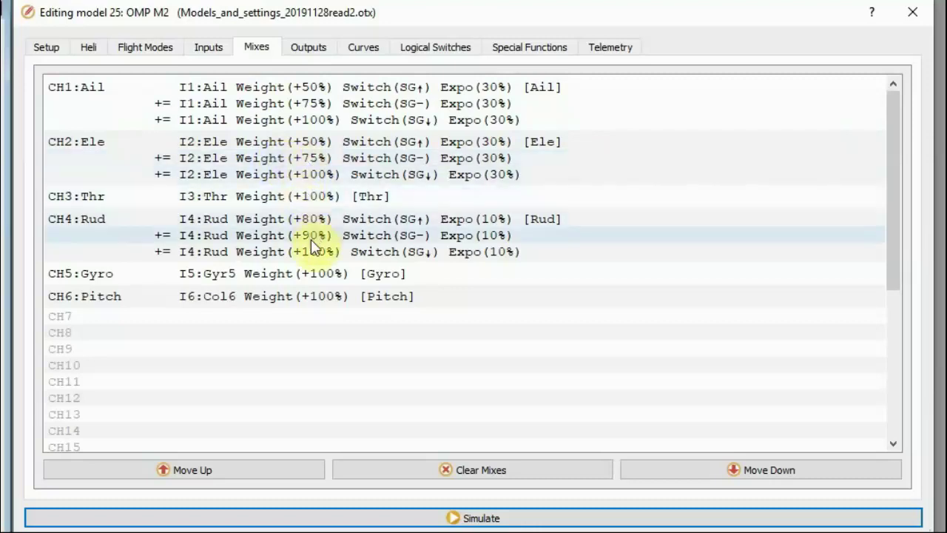
{"action": "left_click", "coordinate": [299, 297]}
{"action": "left_click", "coordinate": [267, 222]}
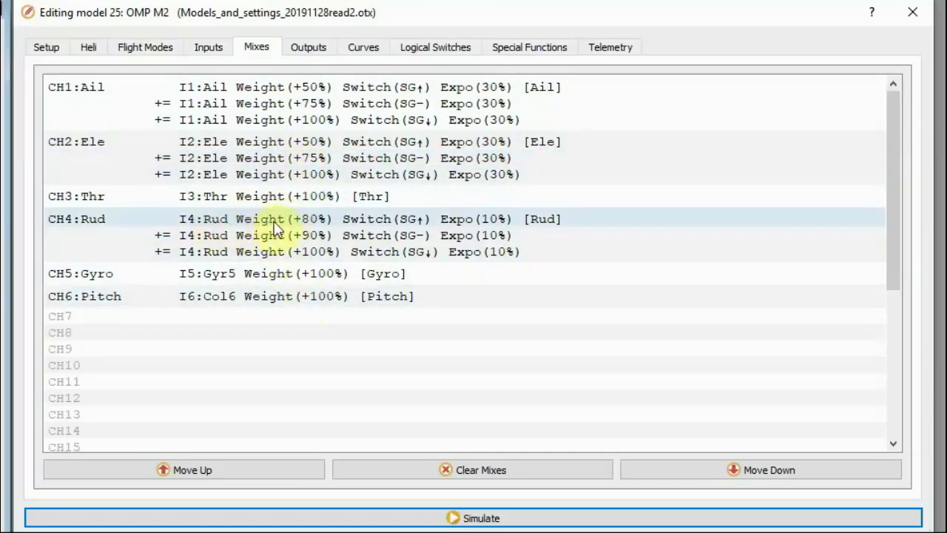
{"action": "left_click", "coordinate": [307, 235]}
{"action": "left_click", "coordinate": [317, 253]}
Step: Show the channel outputs table and focus the CH1 Ail name field
{"action": "left_click", "coordinate": [306, 59]}
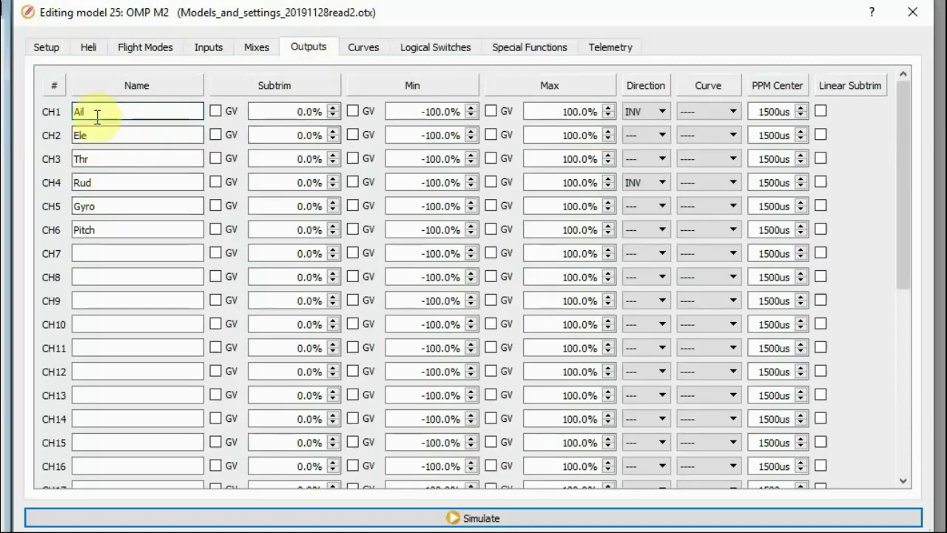
{"action": "left_click", "coordinate": [101, 140]}
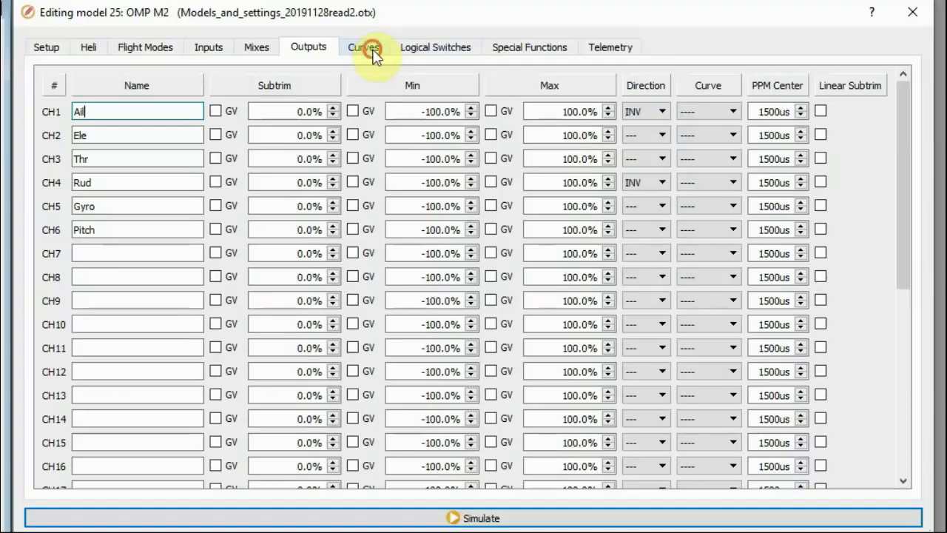
Step: Flip through Curves, Logical Switches, Special Functions and Inputs, ending on curve 7 ThH
{"action": "left_click", "coordinate": [371, 49]}
{"action": "left_click", "coordinate": [423, 56]}
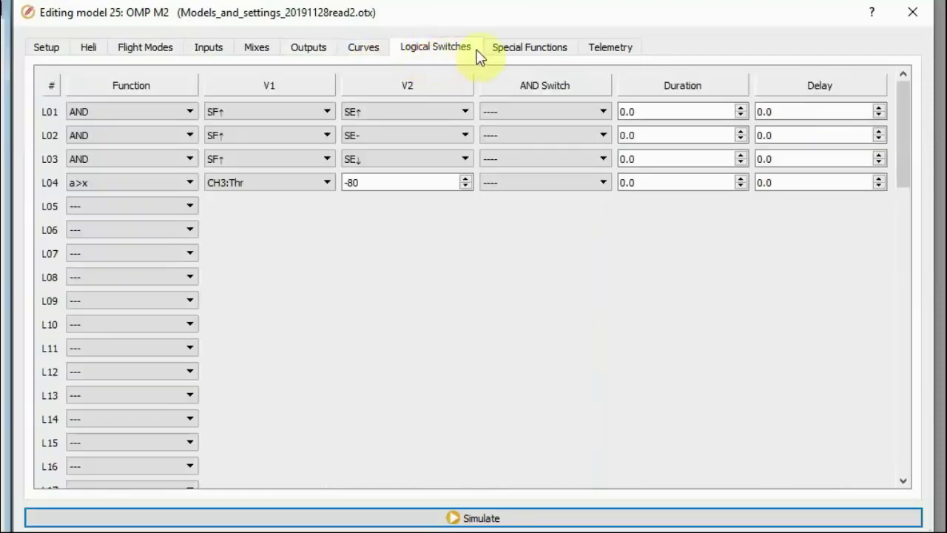
{"action": "left_click", "coordinate": [536, 55]}
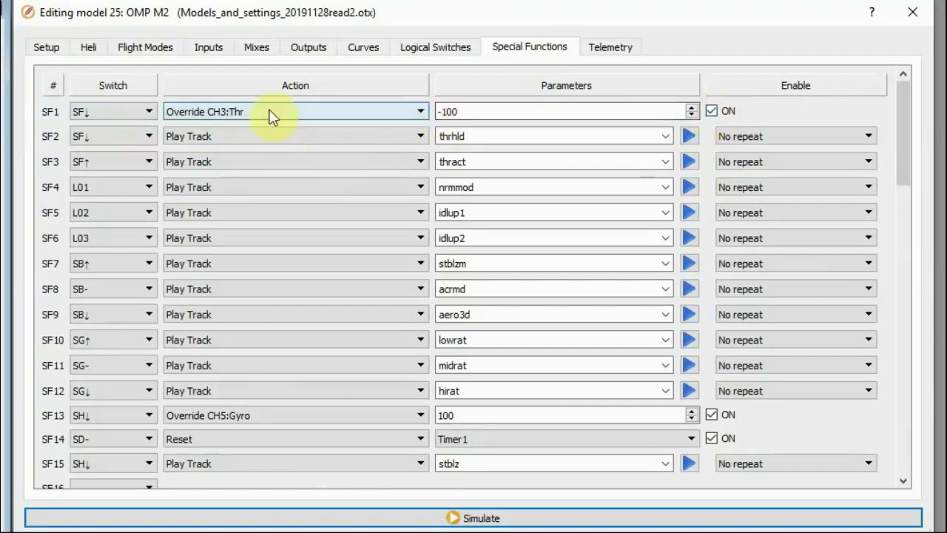
{"action": "left_click", "coordinate": [223, 48]}
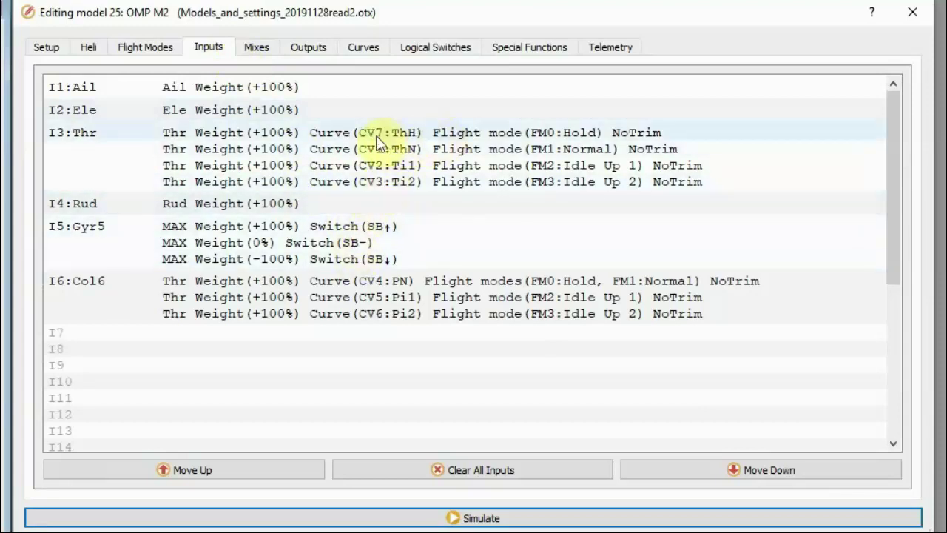
{"action": "left_click", "coordinate": [374, 49]}
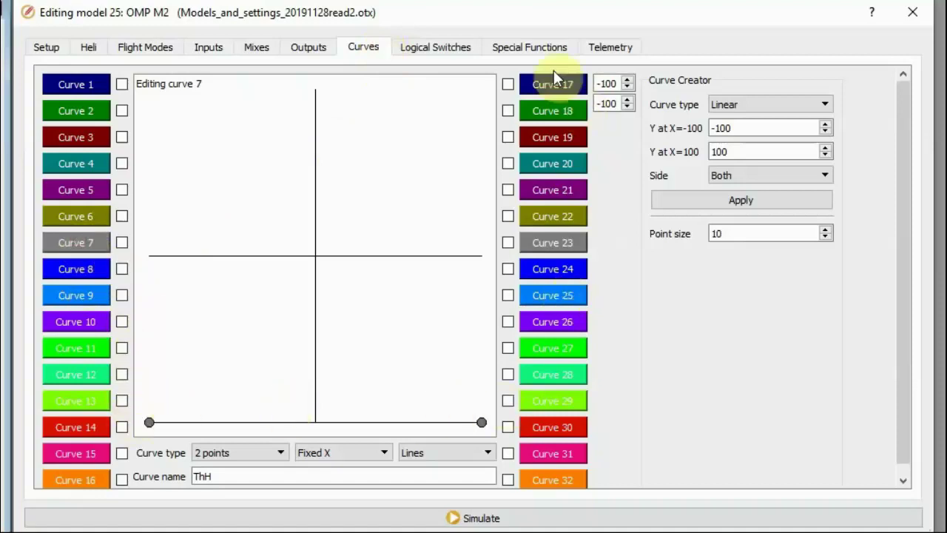
Step: Show special functions SF1–SF15, including the CH3:Thr -100 and CH5:Gyro overrides
{"action": "left_click", "coordinate": [530, 47]}
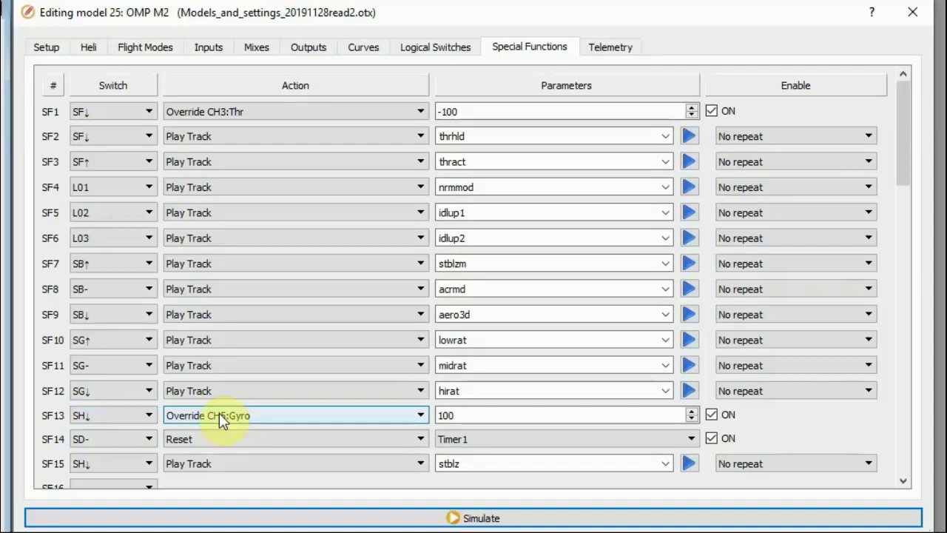
Step: Scroll down the Special Functions list to SF14–SF15 and back up
{"action": "scroll", "coordinate": [219, 412], "scroll_direction": "down", "scroll_amount": 1}
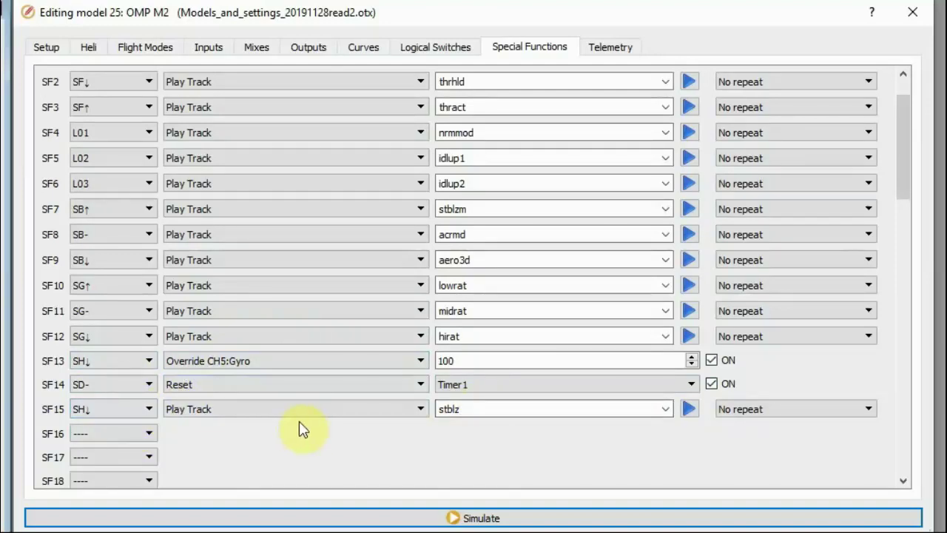
{"action": "scroll", "coordinate": [299, 425], "scroll_direction": "up", "scroll_amount": 1}
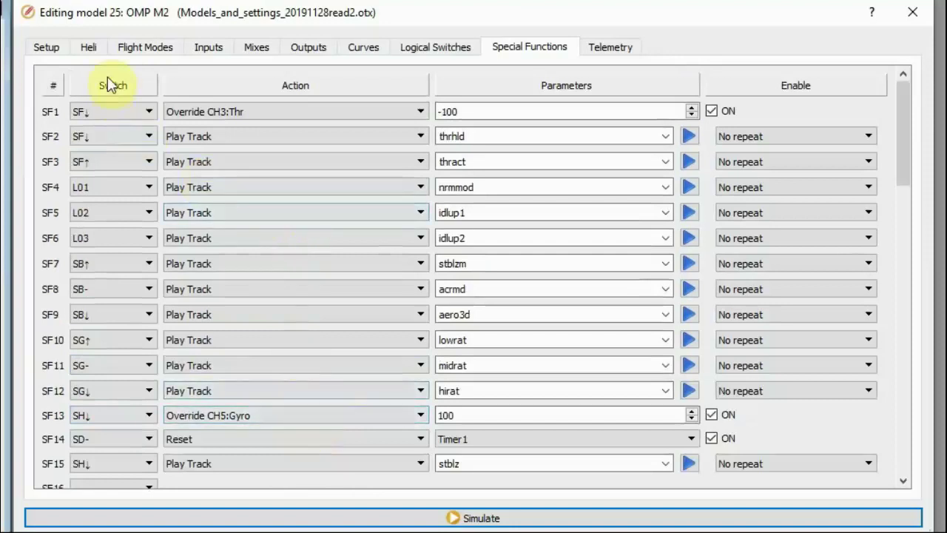
{"action": "left_click", "coordinate": [61, 51]}
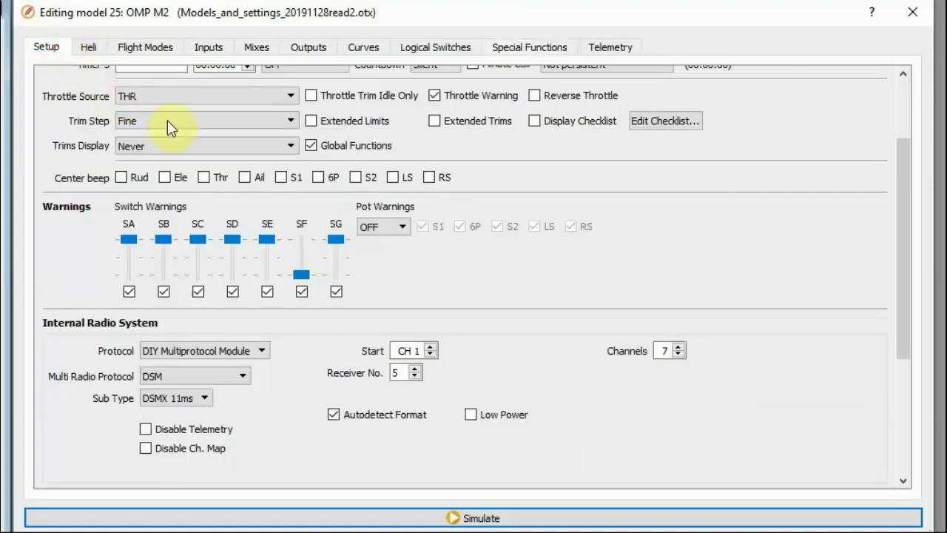
{"action": "scroll", "coordinate": [477, 230], "scroll_direction": "up", "scroll_amount": 2}
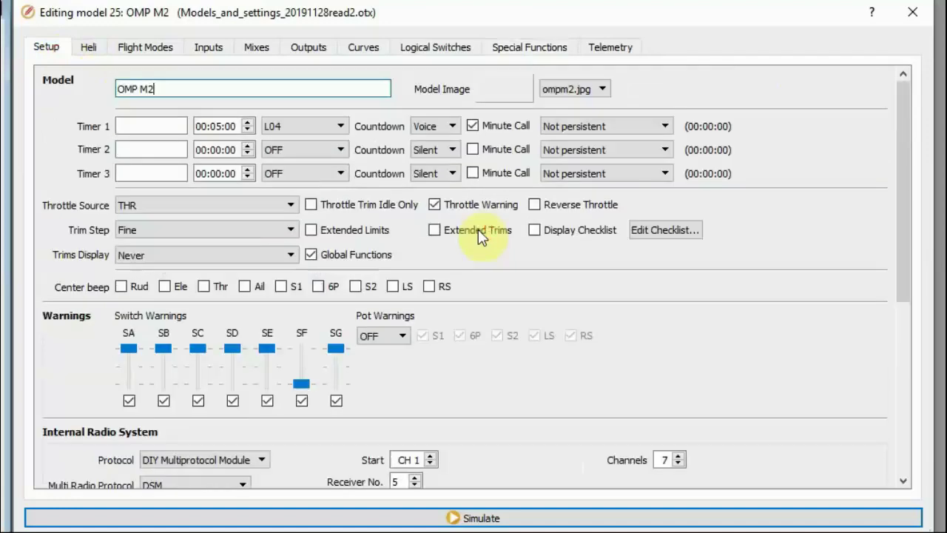